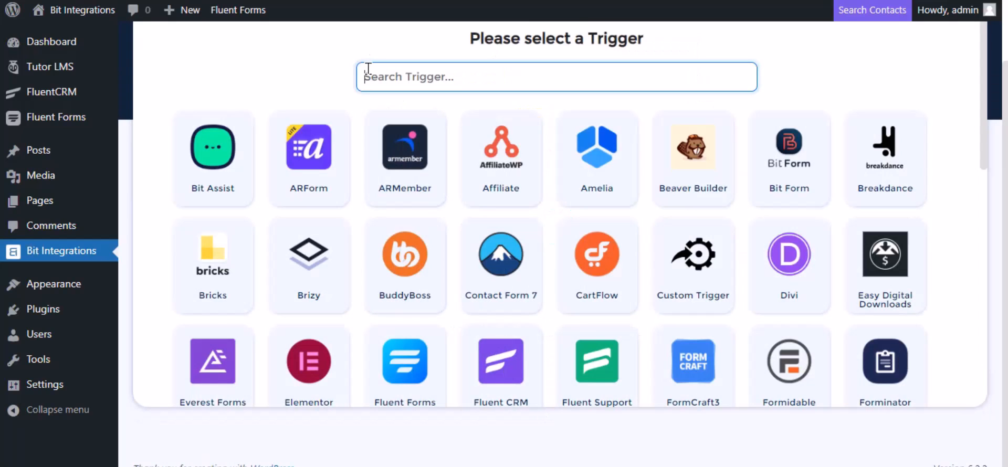
# Step: Set the trigger to Tutor LMS's 'Complete a course' event for Any Course
pyautogui.write('tu')
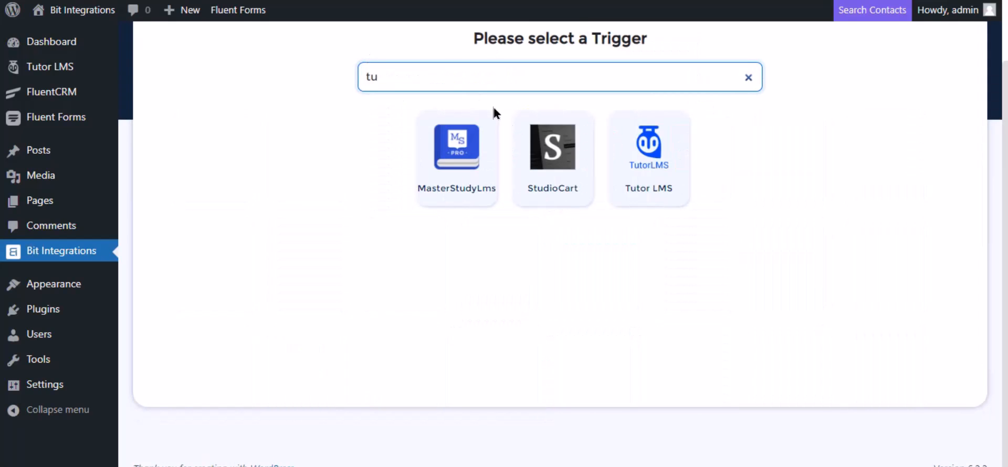
pyautogui.click(679, 165)
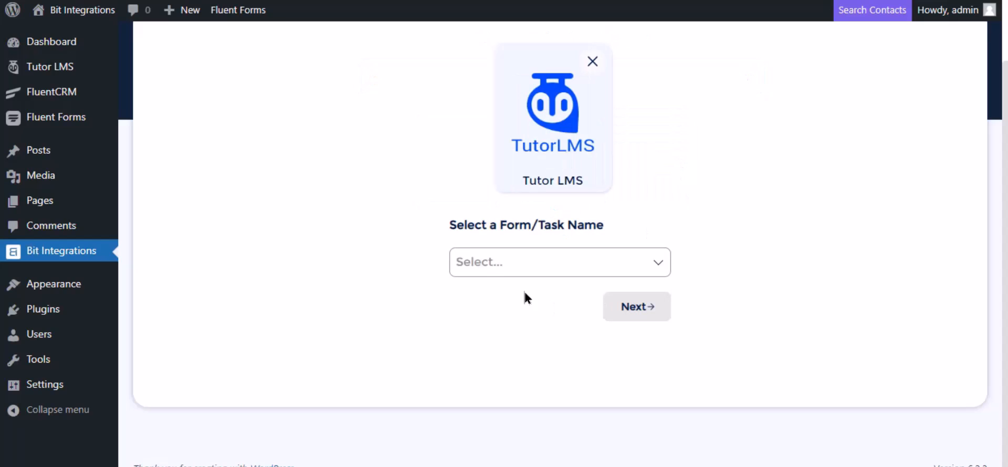
pyautogui.click(504, 261)
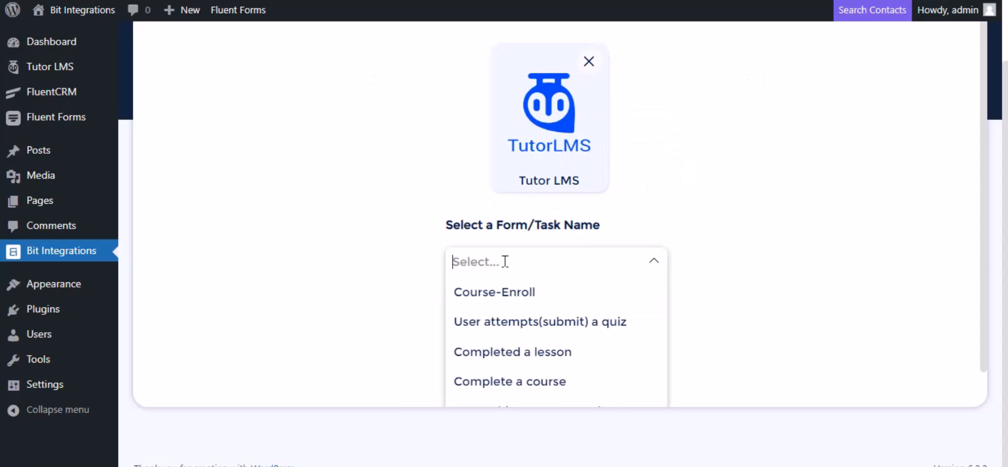
pyautogui.click(504, 381)
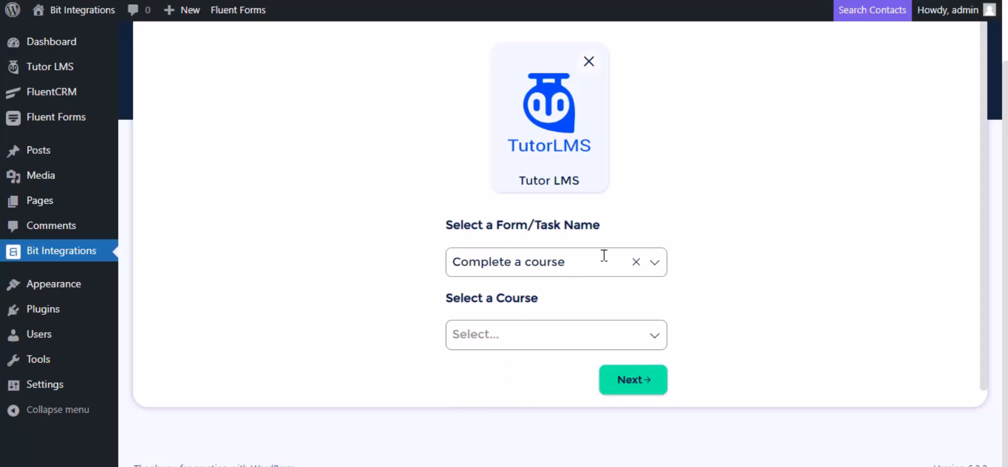
pyautogui.scroll(-1, 603, 254)
pyautogui.click(529, 316)
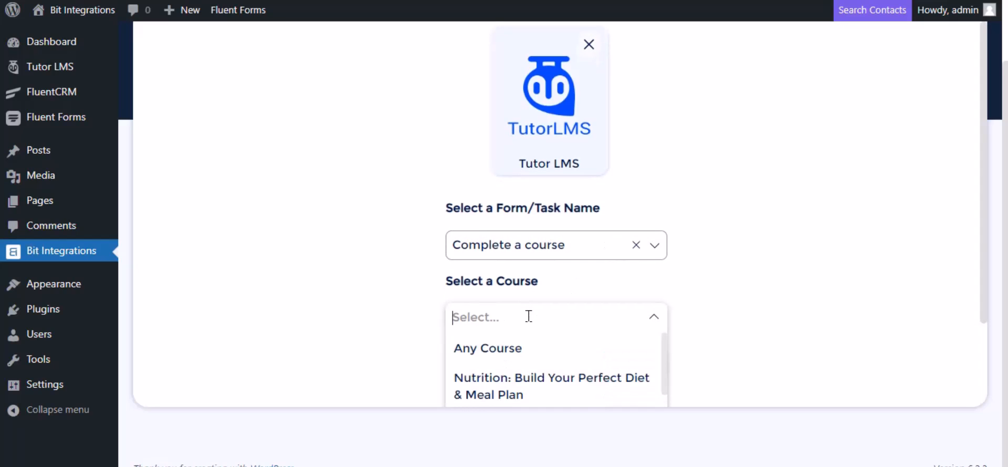
pyautogui.click(515, 348)
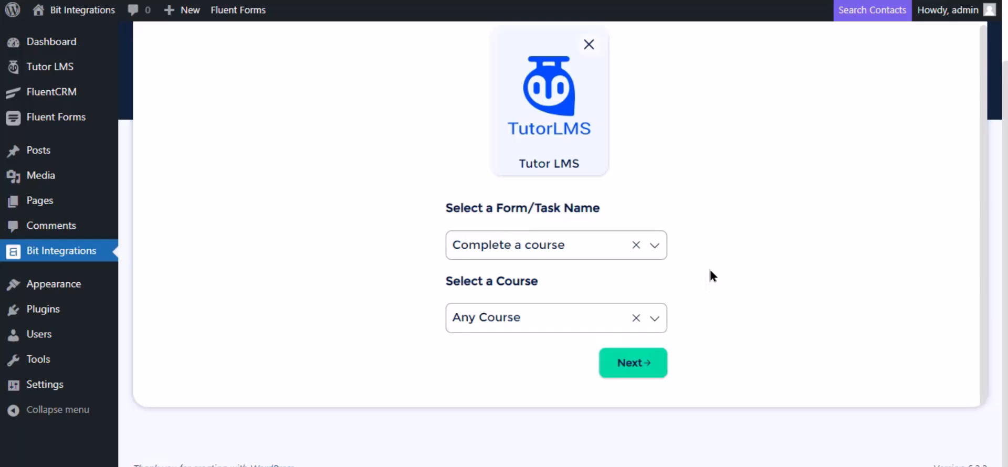
# Step: Move to the action step and pick PerfexCRM from a 'perf' search
pyautogui.click(633, 364)
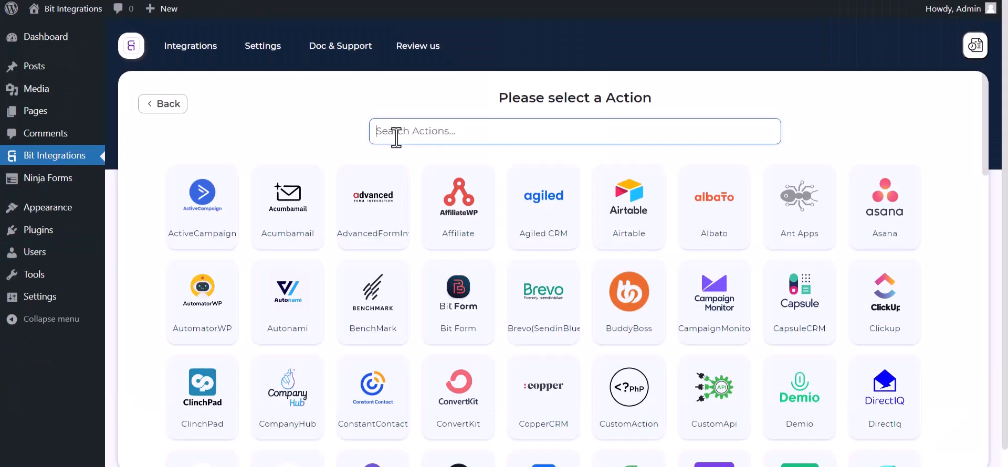
pyautogui.write('perf')
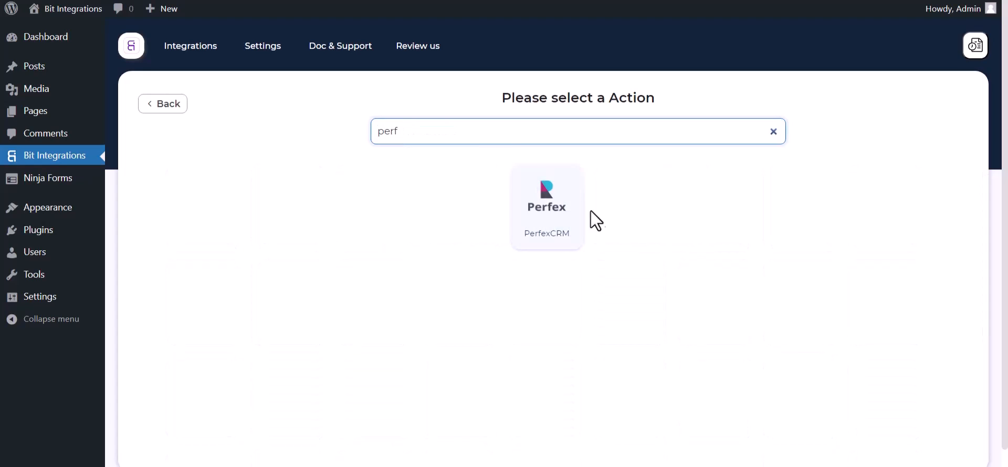
pyautogui.click(550, 231)
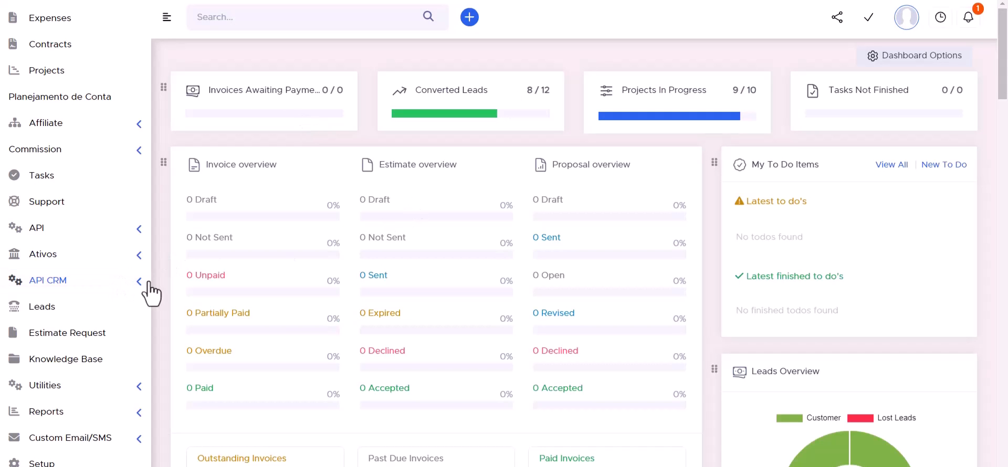
# Step: Copy the API URL from API CRM Manager into Bit Integrations' Access API URL field
pyautogui.click(138, 285)
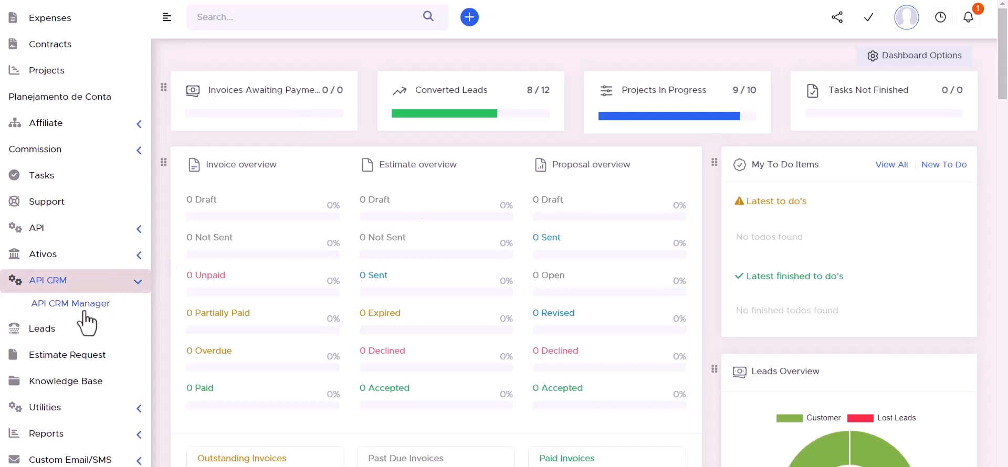
pyautogui.click(79, 304)
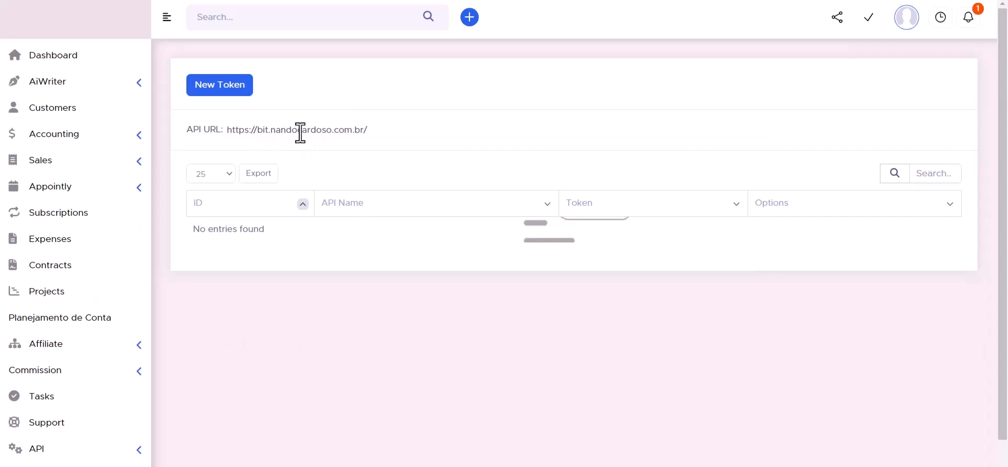
pyautogui.tripleClick(273, 133)
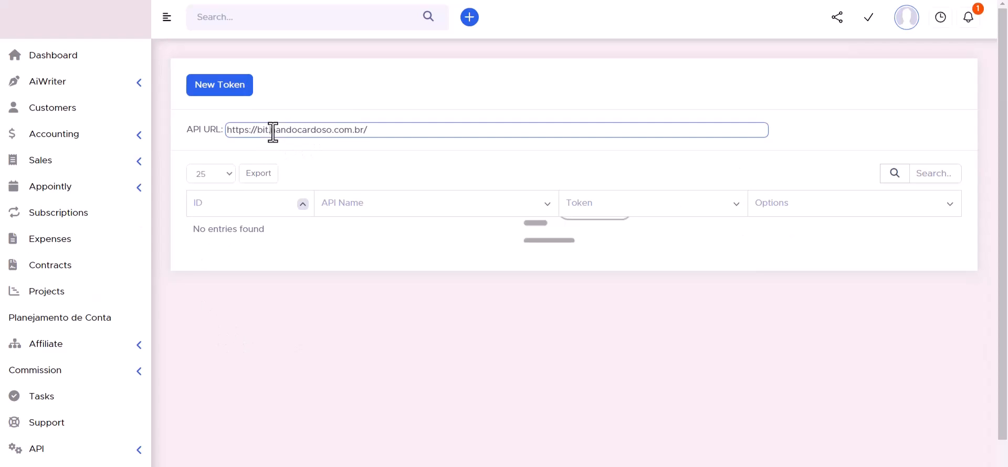
pyautogui.hotkey('ctrl', 'c')
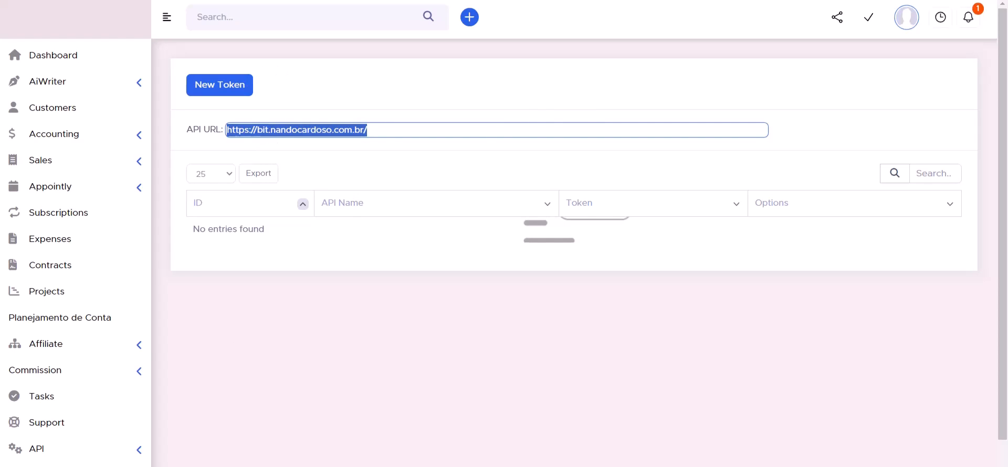
pyautogui.hotkey('ctrl', 'shift', 'Tab')
pyautogui.click(213, 256)
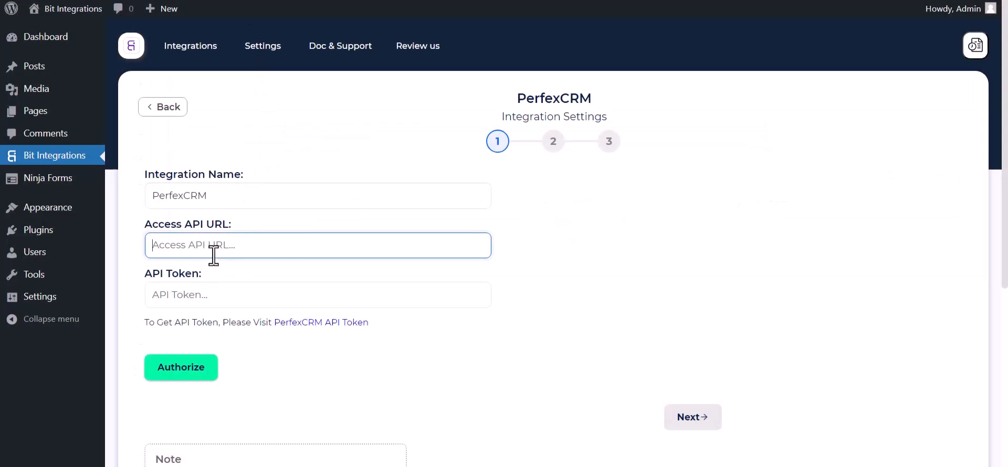
pyautogui.hotkey('ctrl', 'v')
pyautogui.hotkey('ctrl', 'Tab')
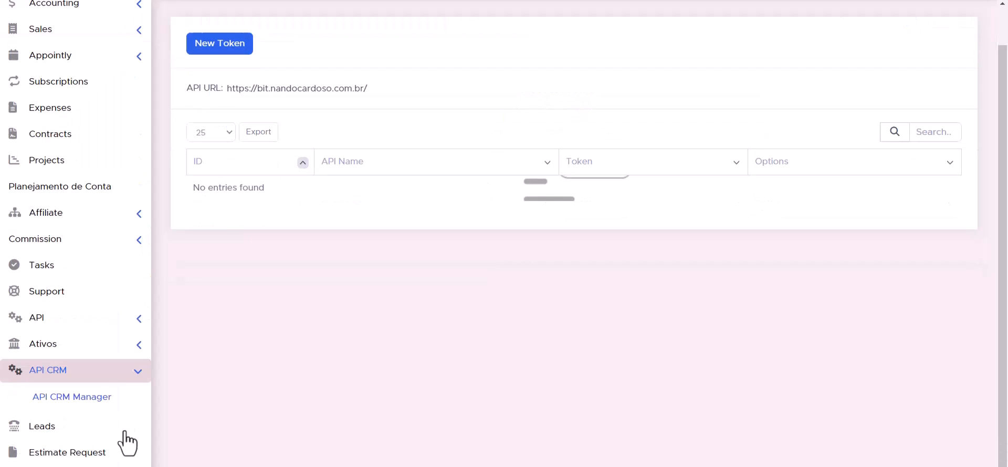
# Step: Start a new API token in API Management named 'Bit Integrations'
pyautogui.click(134, 322)
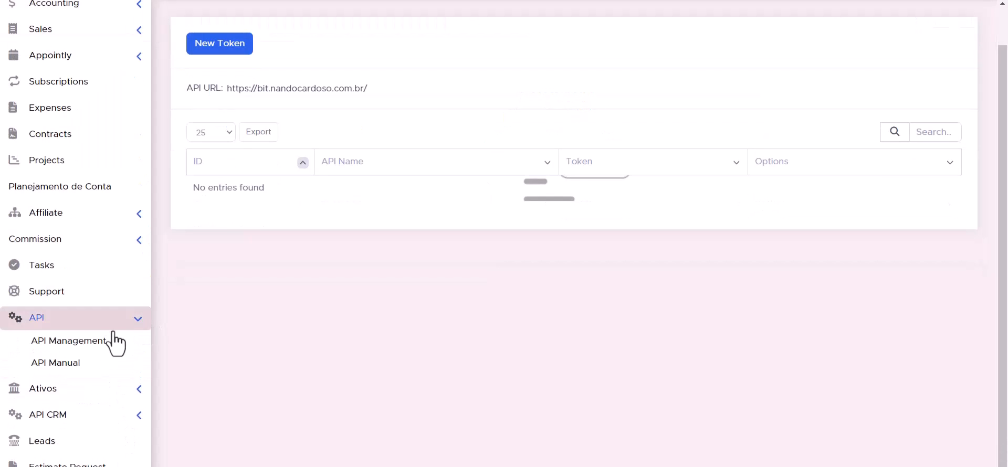
pyautogui.click(81, 345)
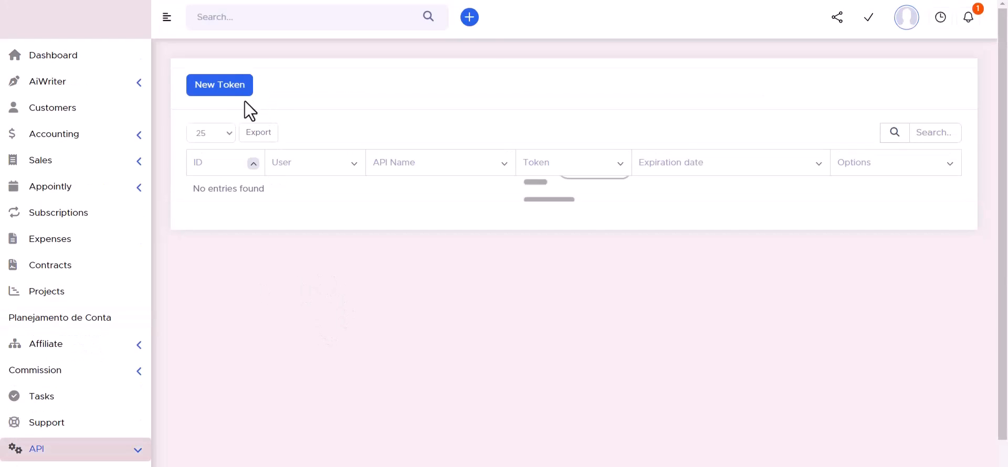
pyautogui.click(220, 84)
pyautogui.click(326, 62)
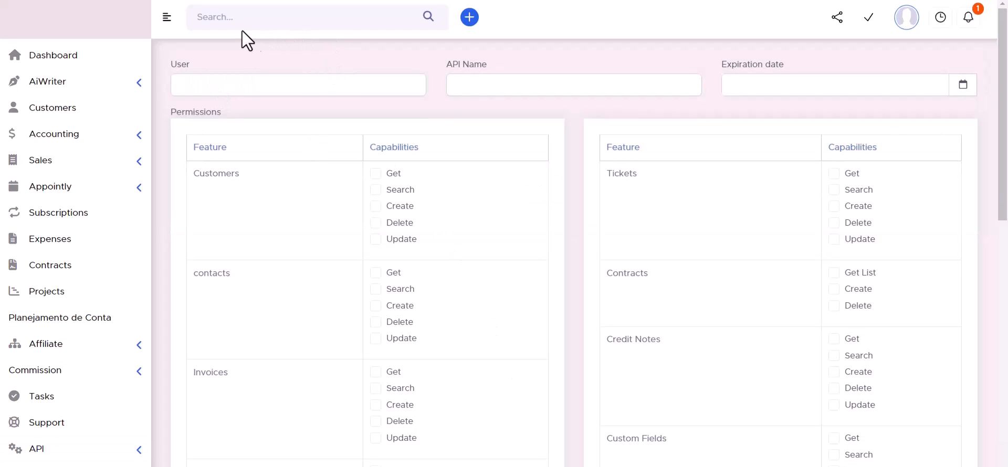
pyautogui.click(480, 84)
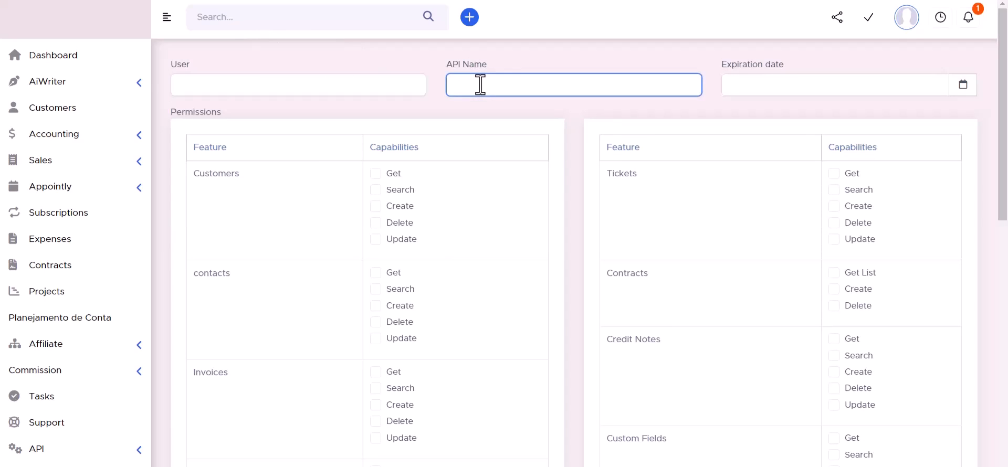
pyautogui.write('Bit Integrations')
pyautogui.click(962, 85)
pyautogui.click(891, 236)
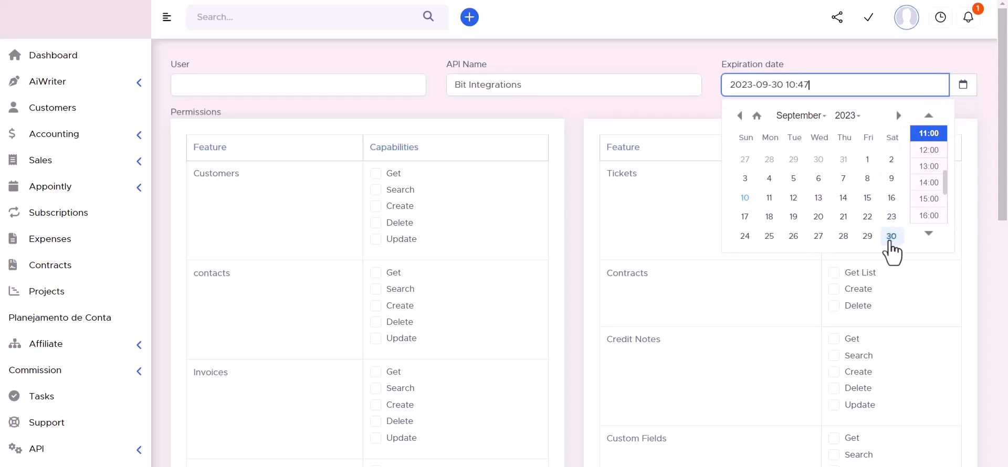
pyautogui.click(848, 115)
pyautogui.scroll(-5, 844, 168)
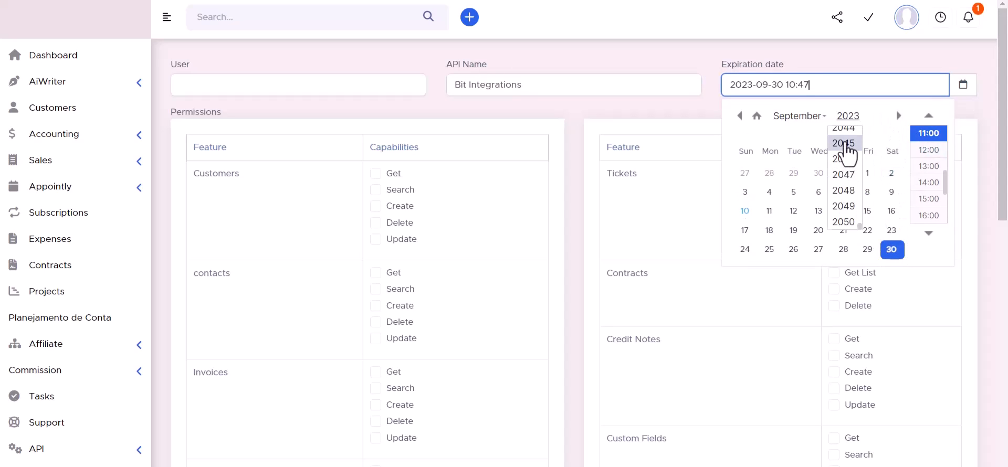
pyautogui.click(845, 142)
pyautogui.click(683, 53)
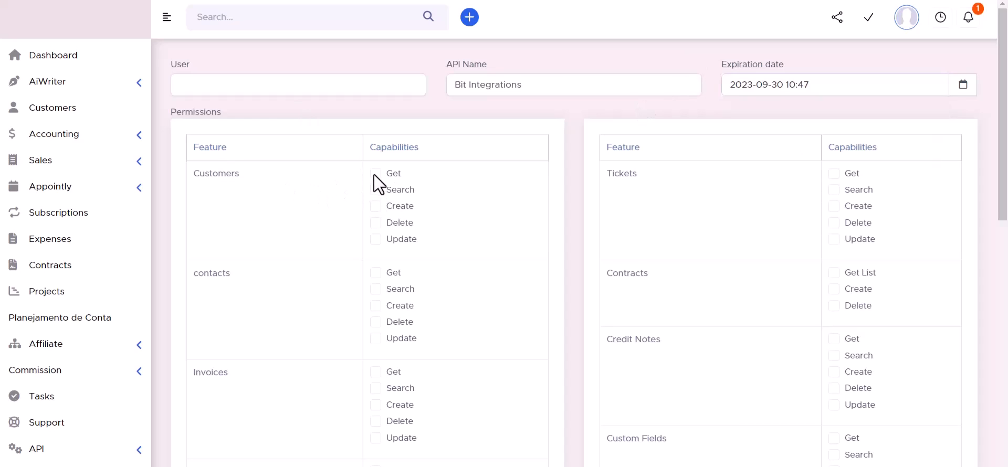
# Step: Grant customer search, contract delete, and all ticket and contact permissions
pyautogui.click(377, 194)
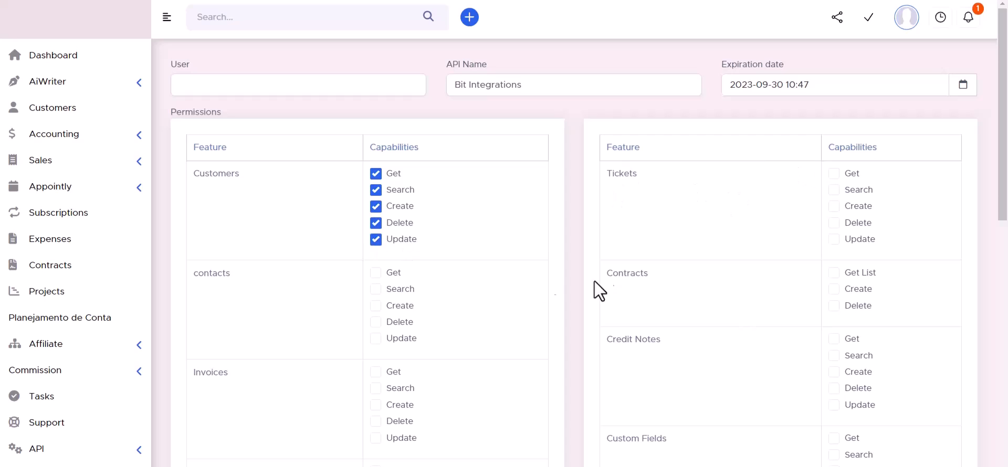
pyautogui.click(833, 305)
pyautogui.click(833, 239)
pyautogui.click(833, 222)
pyautogui.click(834, 205)
pyautogui.click(834, 190)
pyautogui.click(834, 173)
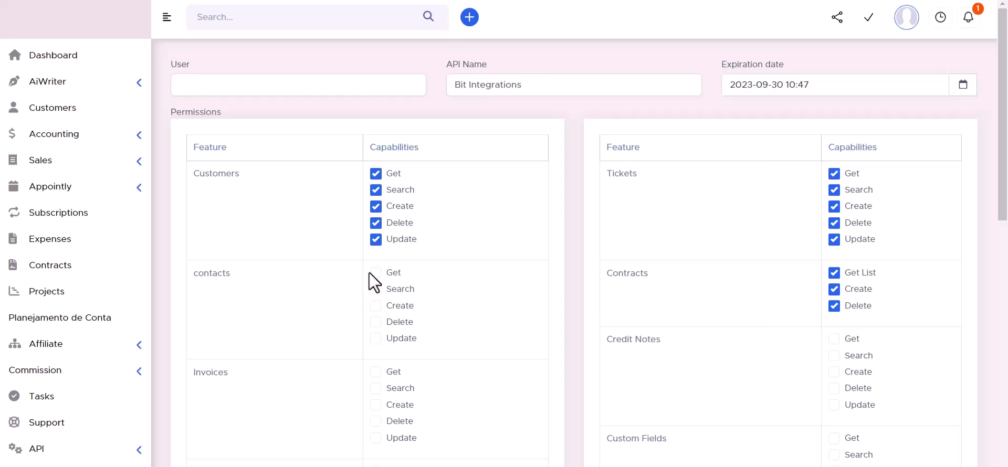
pyautogui.click(375, 289)
pyautogui.click(376, 306)
pyautogui.click(376, 322)
pyautogui.click(376, 338)
pyautogui.scroll(-3, 409, 315)
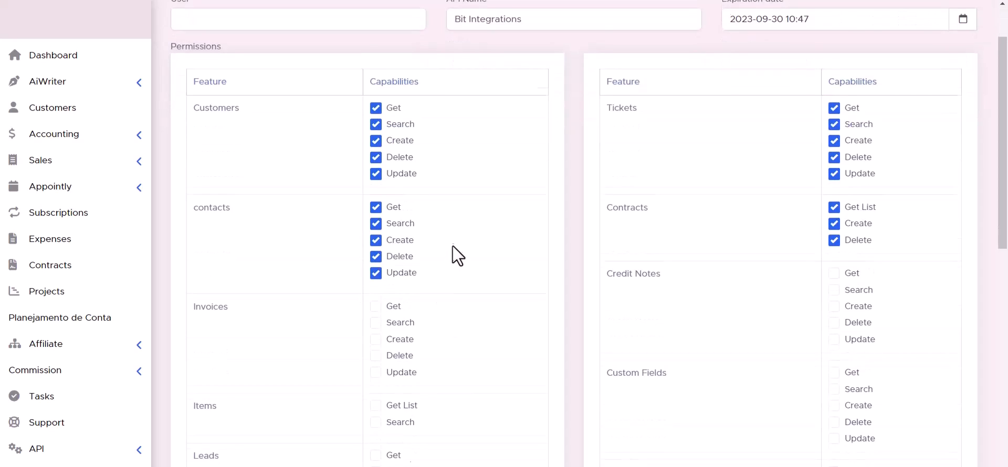
# Step: Tick invoice create and delete, plus all credit note permissions
pyautogui.click(376, 273)
pyautogui.click(376, 290)
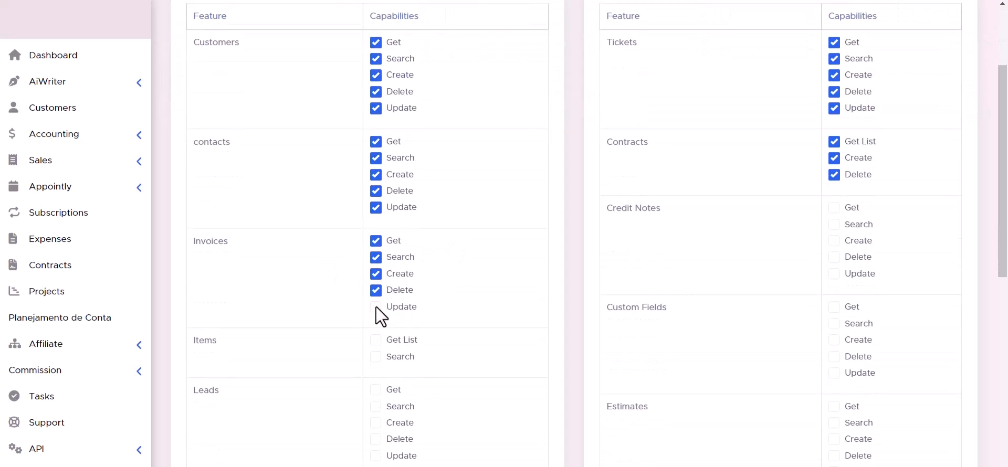
pyautogui.click(834, 273)
pyautogui.click(833, 257)
pyautogui.click(833, 241)
pyautogui.click(833, 224)
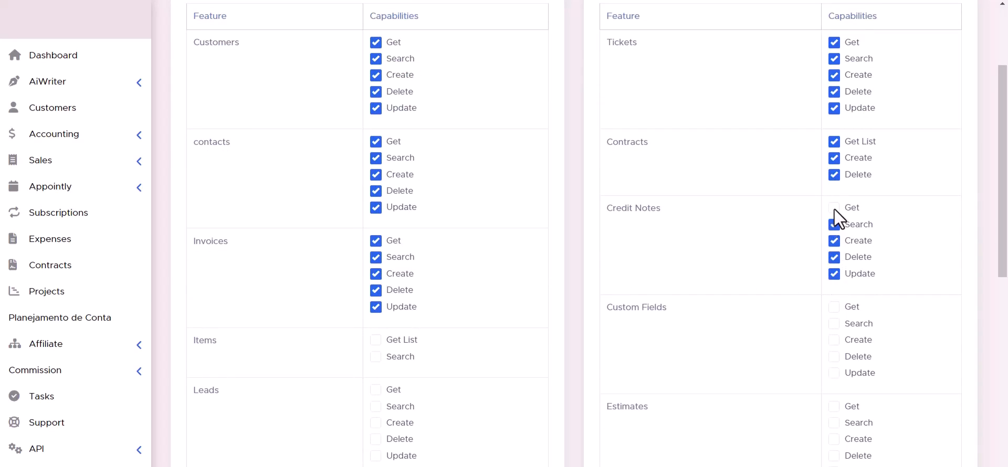
pyautogui.click(834, 208)
pyautogui.scroll(-2, 444, 276)
pyautogui.scroll(-1, 444, 276)
# Step: Tick the items, custom fields, leads and estimates permissions
pyautogui.click(376, 209)
pyautogui.click(834, 242)
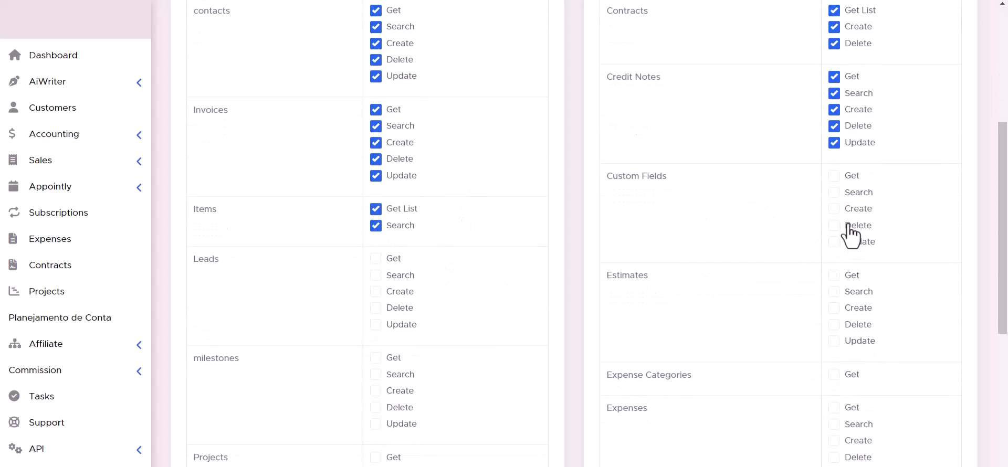
pyautogui.click(833, 226)
pyautogui.click(833, 208)
pyautogui.click(834, 193)
pyautogui.click(833, 176)
pyautogui.click(376, 292)
pyautogui.click(376, 308)
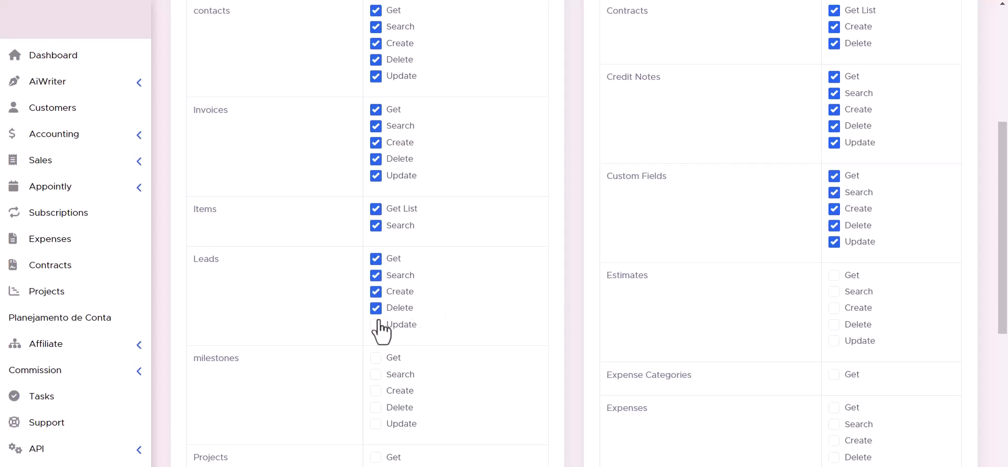
pyautogui.click(376, 325)
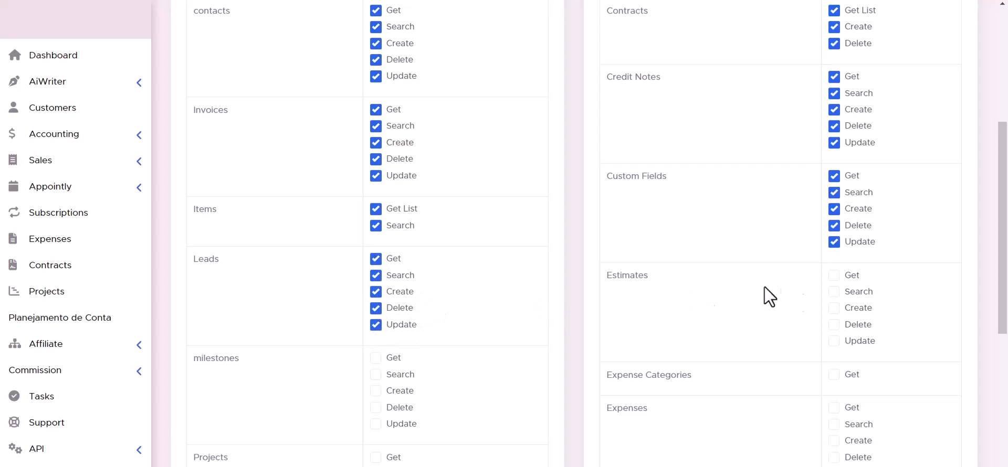
pyautogui.click(834, 308)
pyautogui.click(833, 325)
pyautogui.click(834, 341)
pyautogui.scroll(-1, 833, 344)
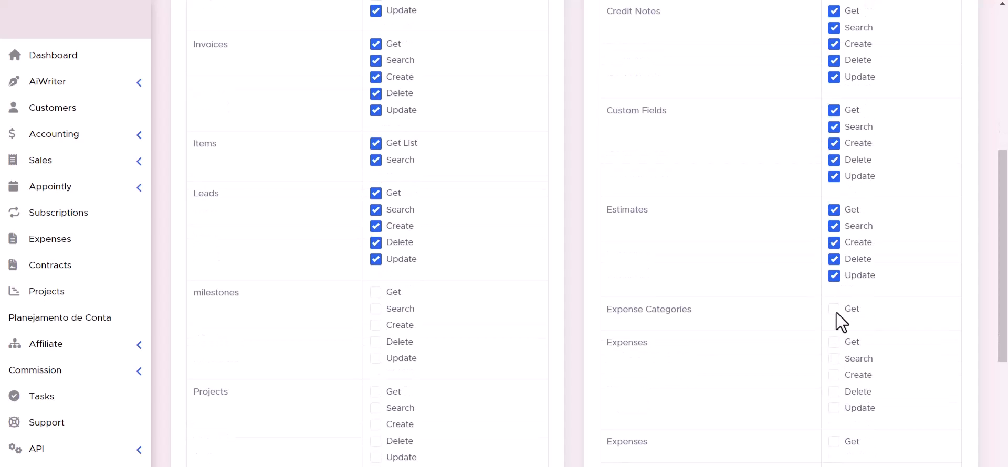
pyautogui.scroll(-2, 367, 310)
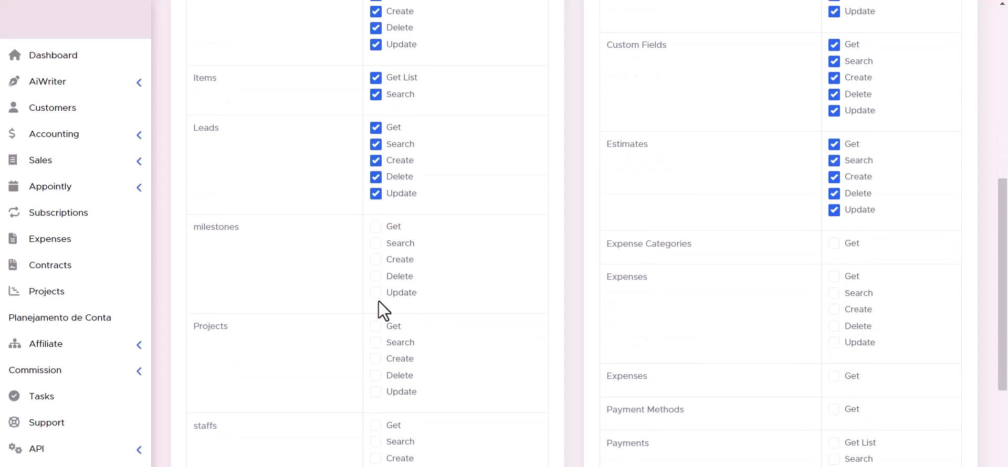
pyautogui.scroll(-2, 714, 194)
pyautogui.scroll(1, 446, 200)
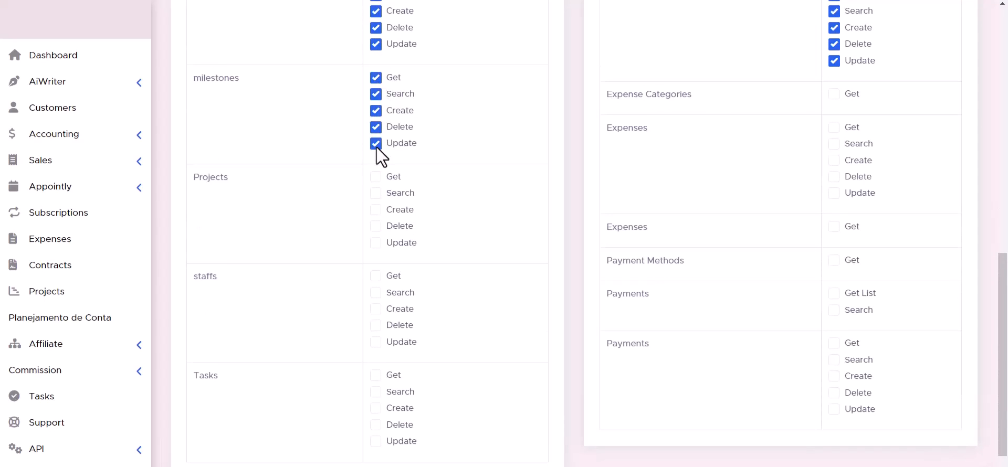
# Step: Tick the remaining project, expense, payment and task permissions
pyautogui.click(381, 211)
pyautogui.click(382, 227)
pyautogui.click(383, 243)
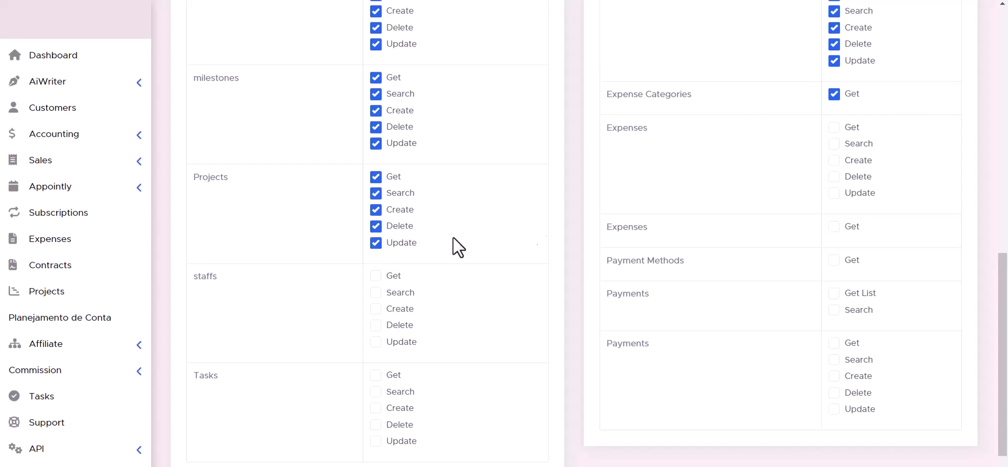
pyautogui.click(834, 162)
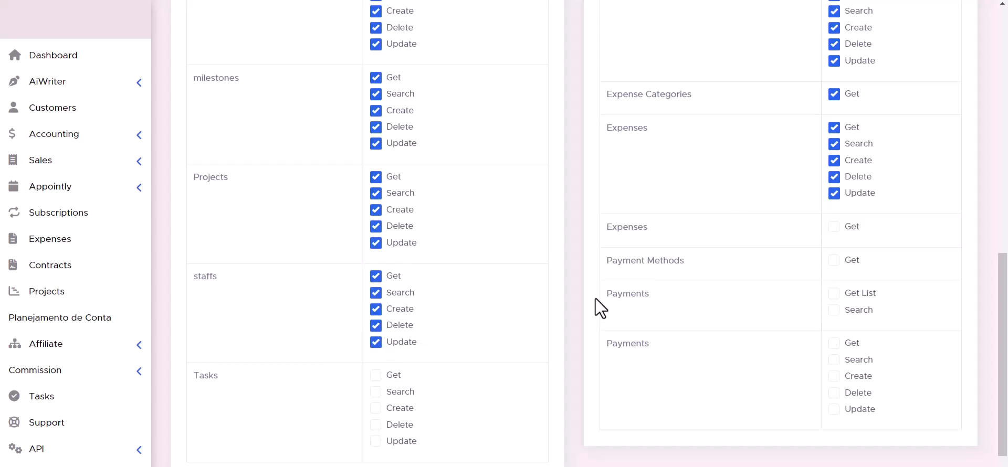
pyautogui.click(835, 227)
pyautogui.click(834, 293)
pyautogui.click(834, 309)
pyautogui.scroll(-1, 577, 301)
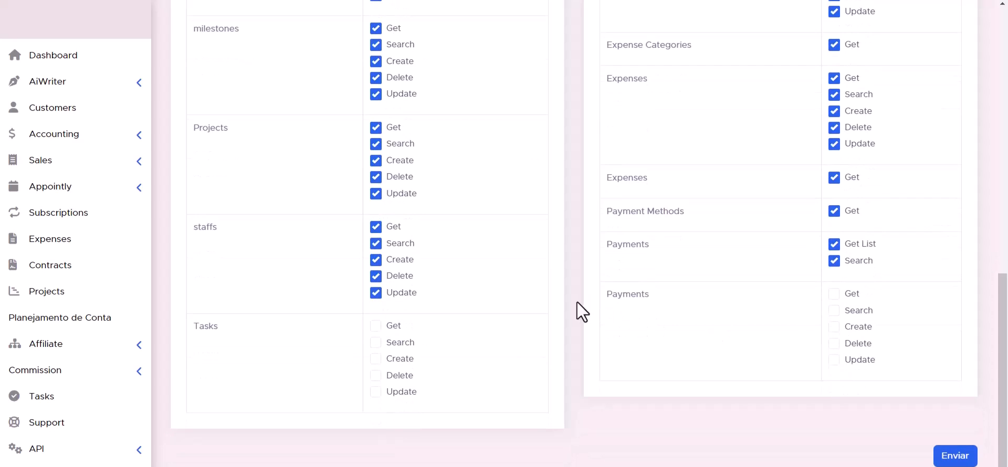
pyautogui.click(376, 343)
pyautogui.click(376, 326)
pyautogui.click(835, 360)
pyautogui.click(833, 344)
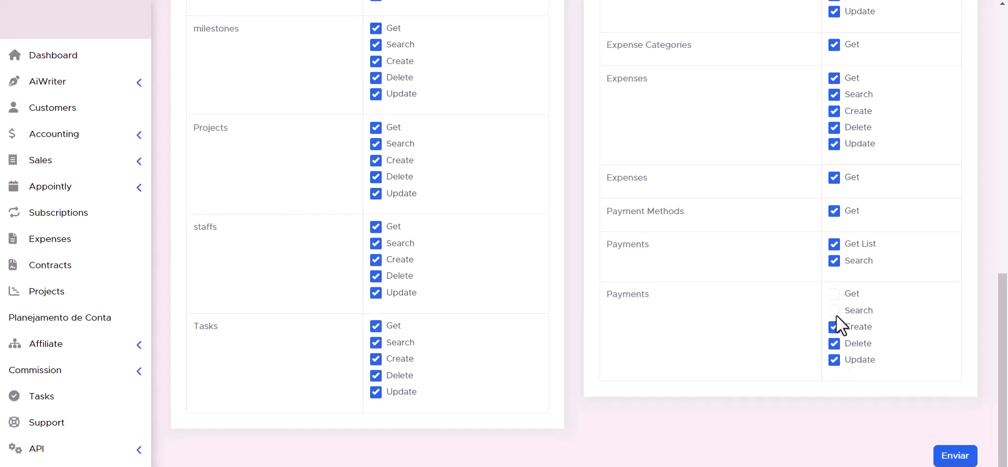
pyautogui.scroll(1, 630, 368)
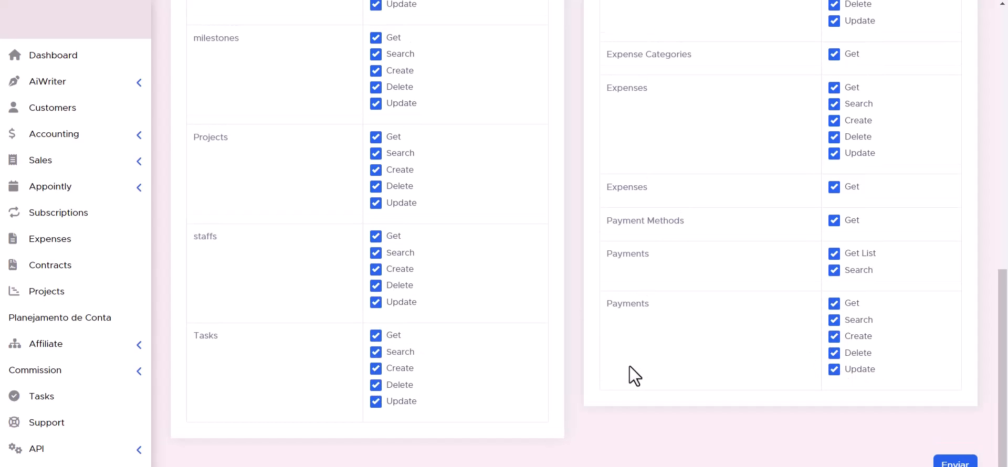
pyautogui.scroll(-1, 629, 366)
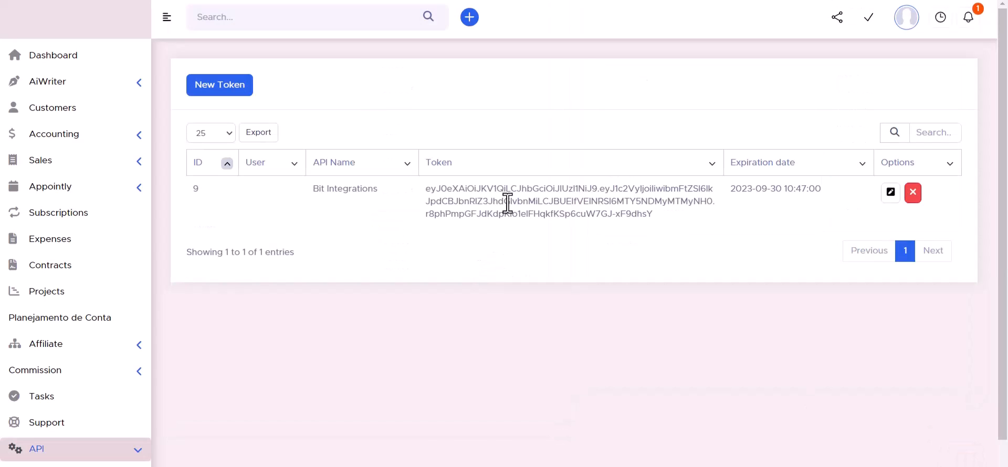
# Step: Paste the saved API token into the API Token field and authorize PerfexCRM
pyautogui.tripleClick(507, 203)
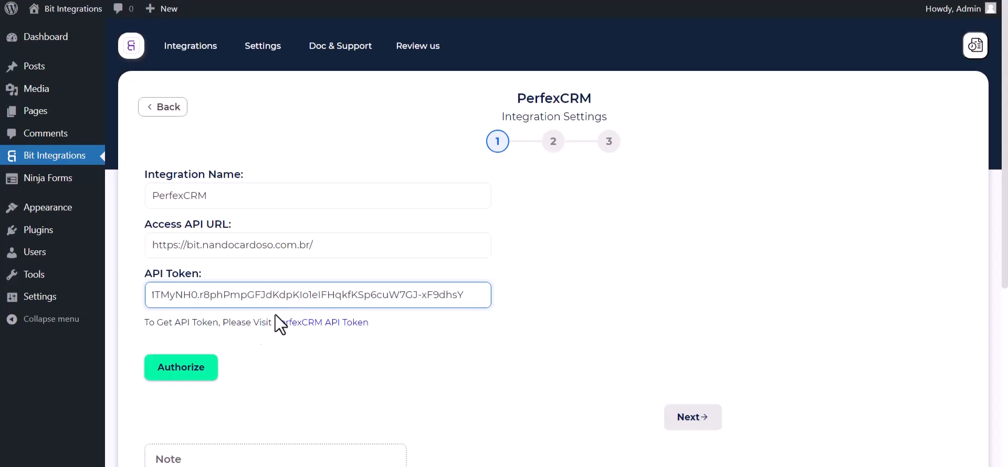
pyautogui.click(212, 370)
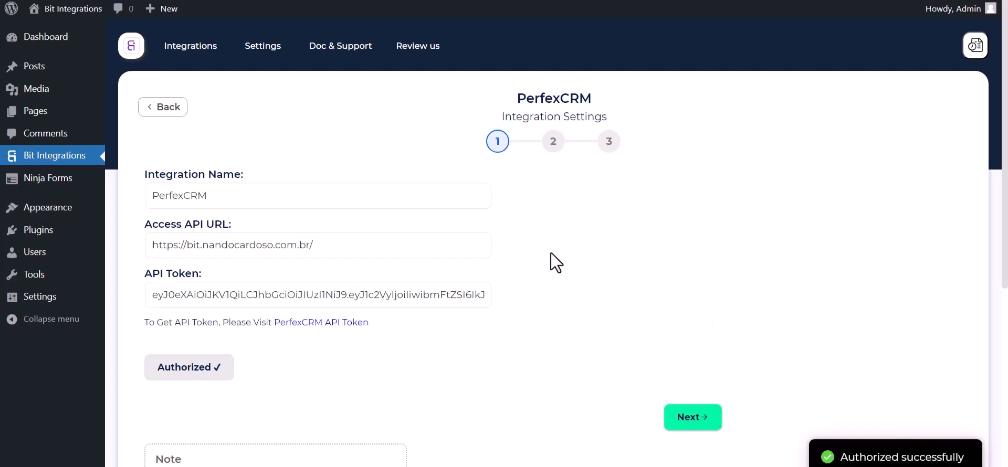
# Step: Choose Create Contact as the PerfexCRM action with customer Bit Integrations
pyautogui.scroll(-2, 599, 266)
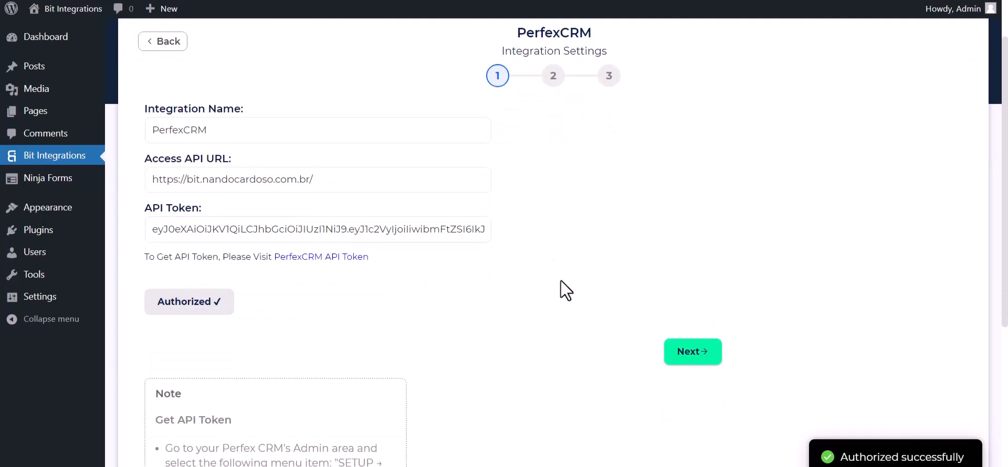
pyautogui.scroll(2, 562, 287)
pyautogui.click(693, 416)
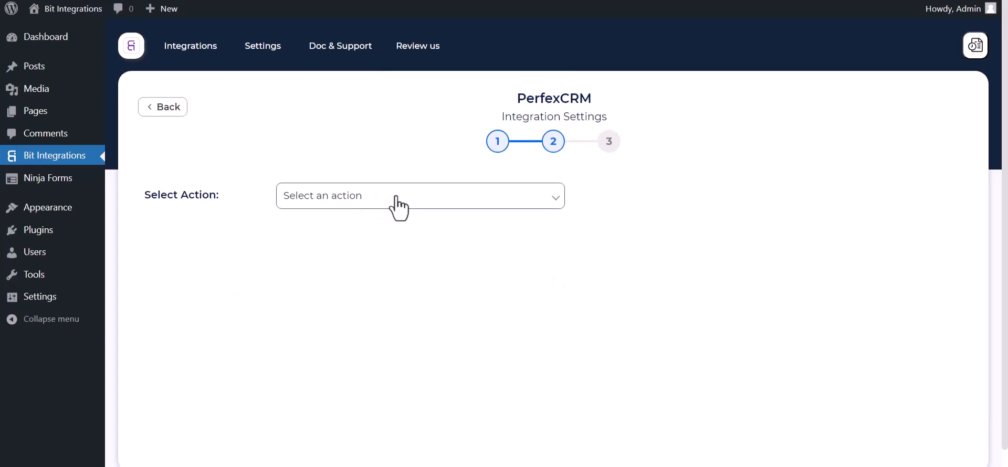
pyautogui.click(397, 198)
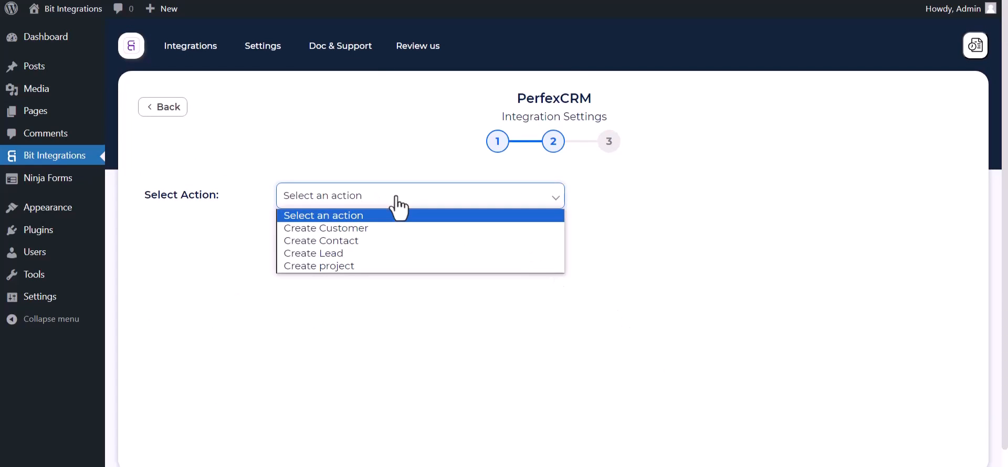
pyautogui.click(346, 246)
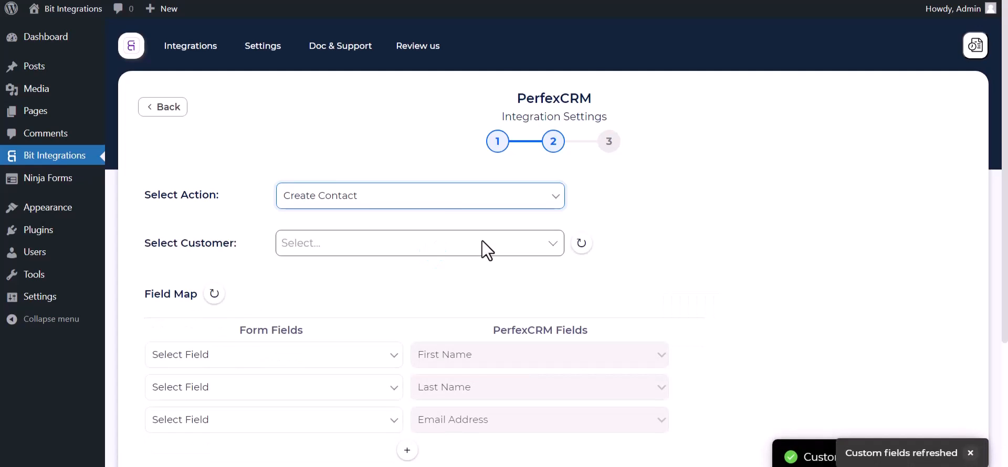
pyautogui.scroll(-1, 482, 241)
pyautogui.click(340, 204)
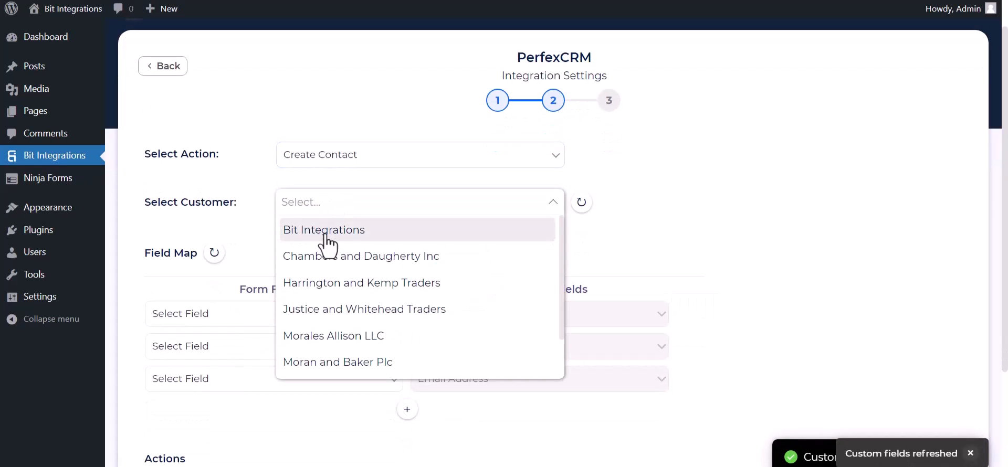
pyautogui.click(324, 231)
pyautogui.scroll(-3, 394, 218)
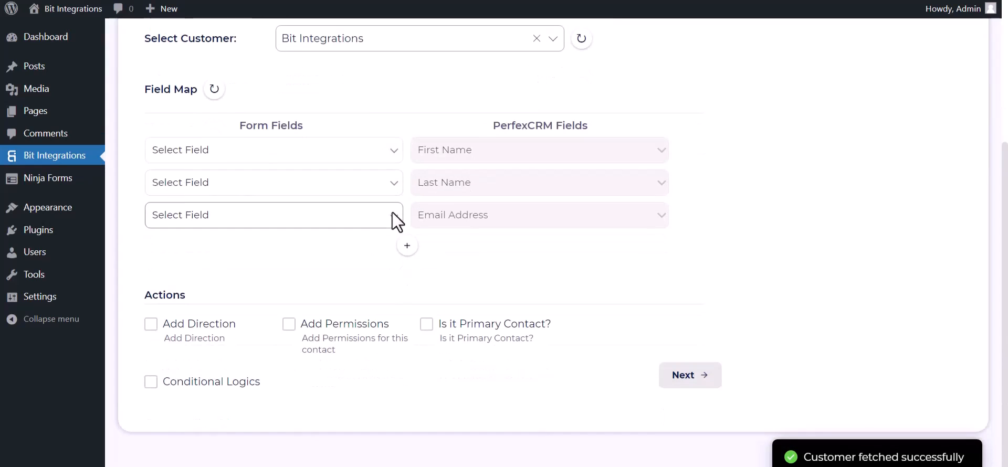
# Step: Map form First Name, Last Name, Email and Phone to the matching PerfexCRM fields, Phone to Phone Number
pyautogui.click(325, 152)
pyautogui.click(286, 195)
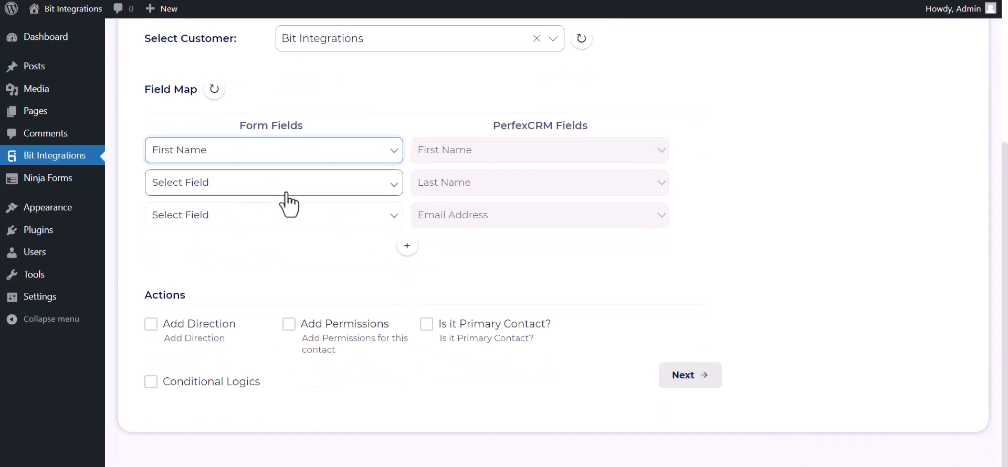
pyautogui.click(288, 199)
pyautogui.click(252, 238)
pyautogui.click(231, 220)
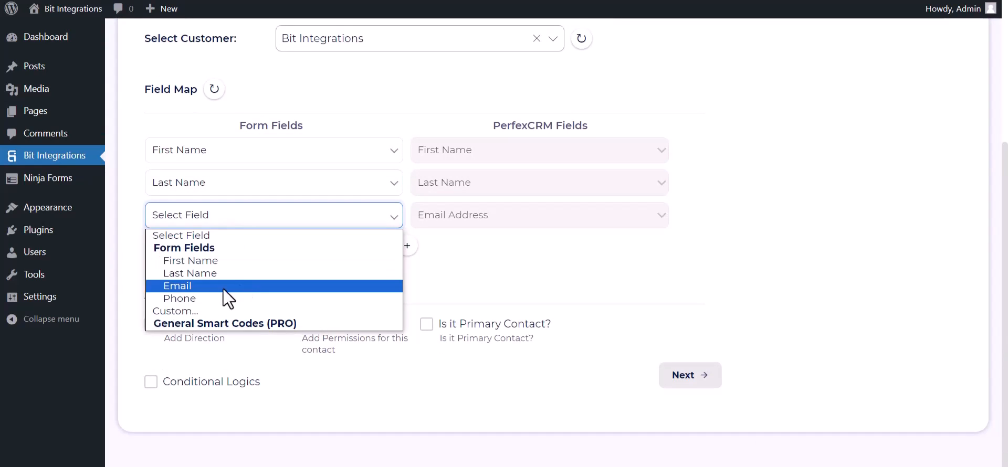
pyautogui.click(206, 286)
pyautogui.click(407, 246)
pyautogui.click(443, 256)
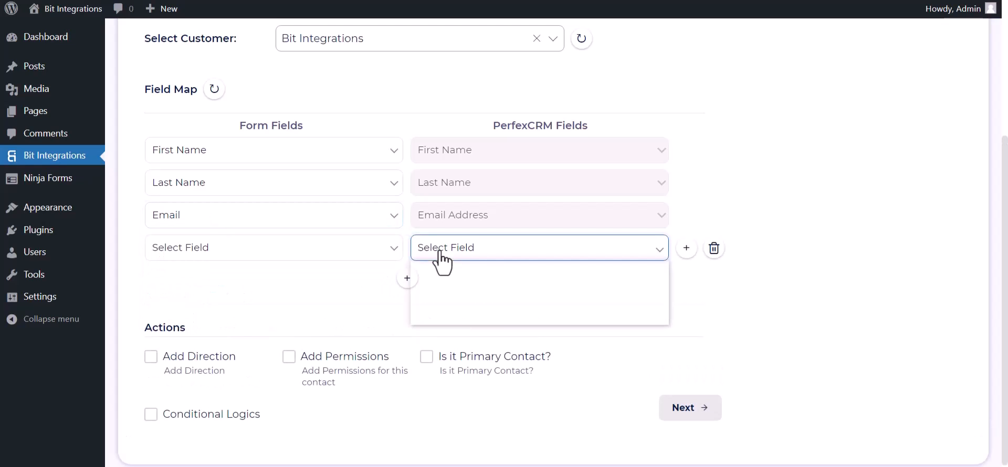
pyautogui.click(436, 291)
pyautogui.click(315, 254)
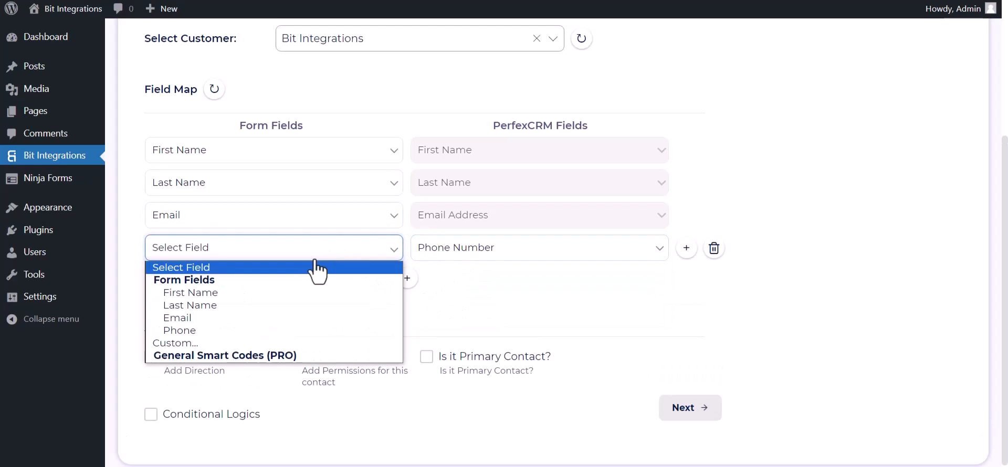
pyautogui.click(197, 330)
pyautogui.scroll(-1, 411, 255)
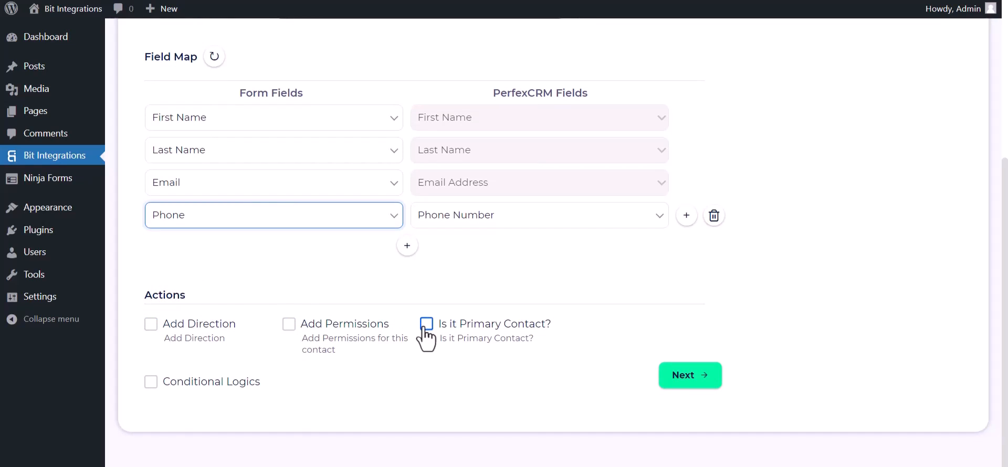
# Step: Leave conditional logic off, then finish and save the integration
pyautogui.click(152, 382)
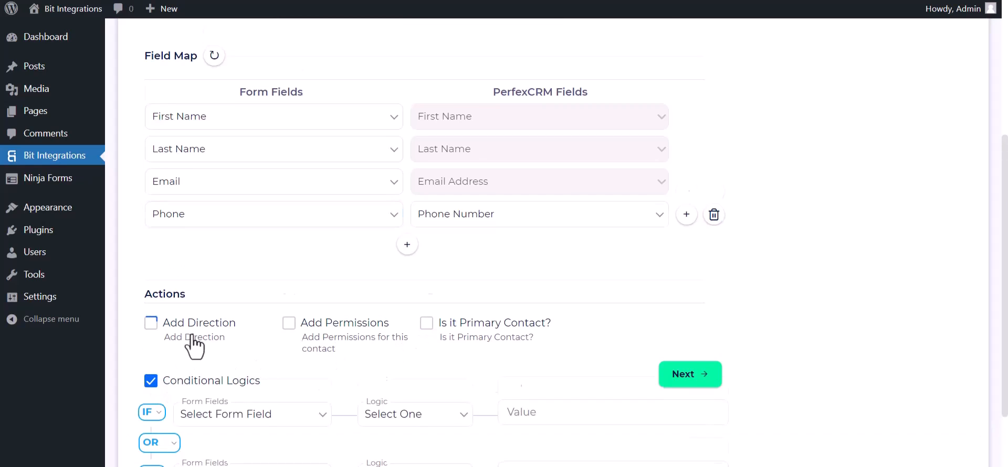
pyautogui.scroll(-3, 373, 323)
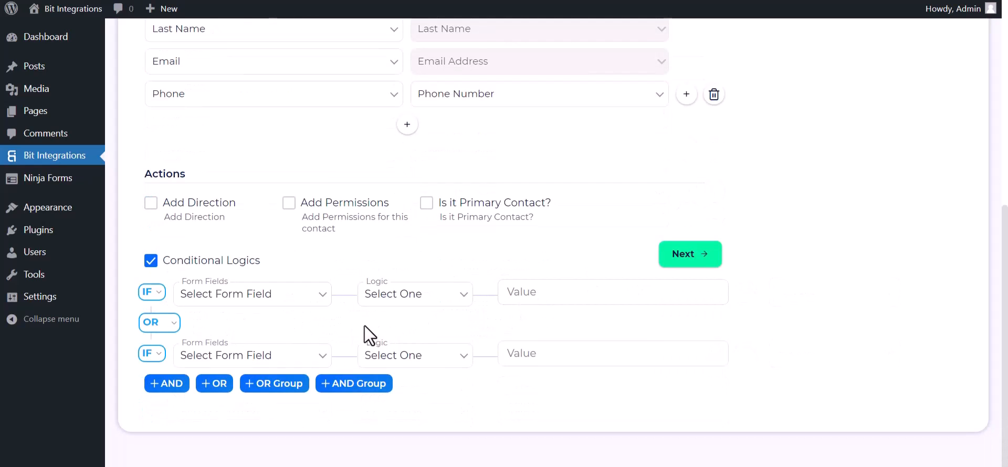
pyautogui.click(152, 260)
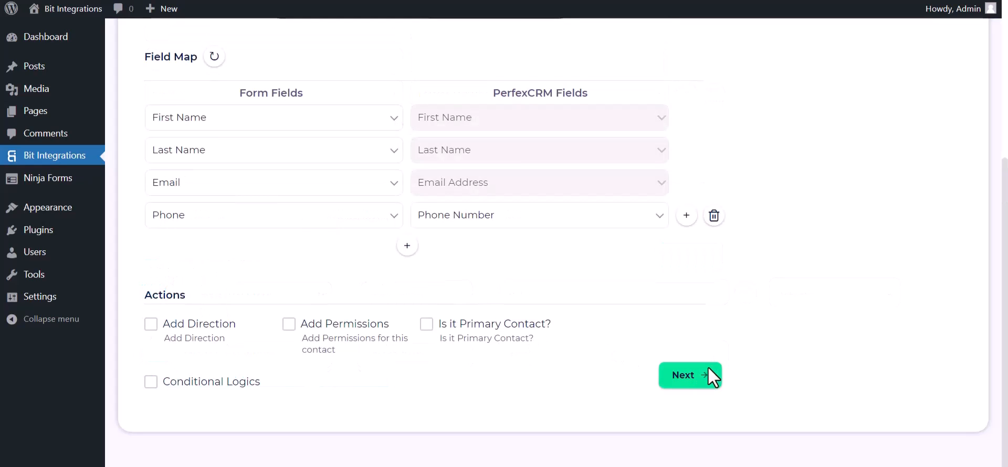
pyautogui.click(698, 382)
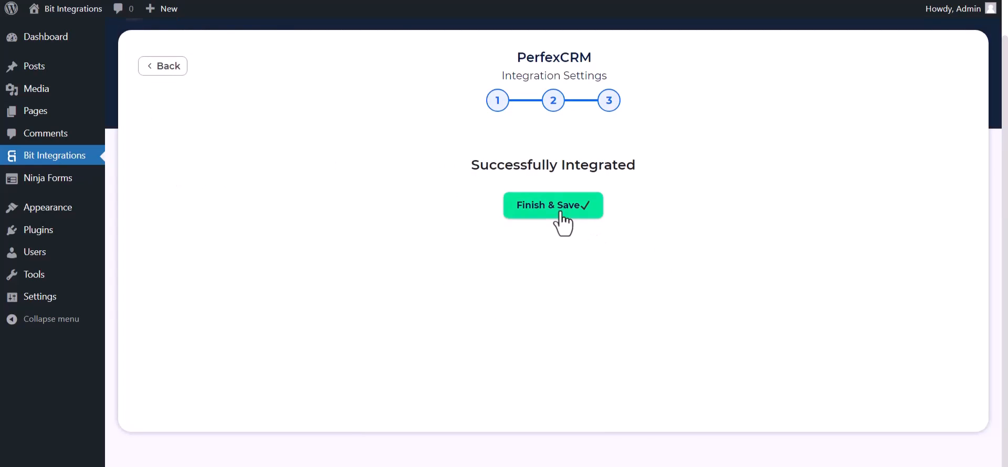
pyautogui.click(562, 215)
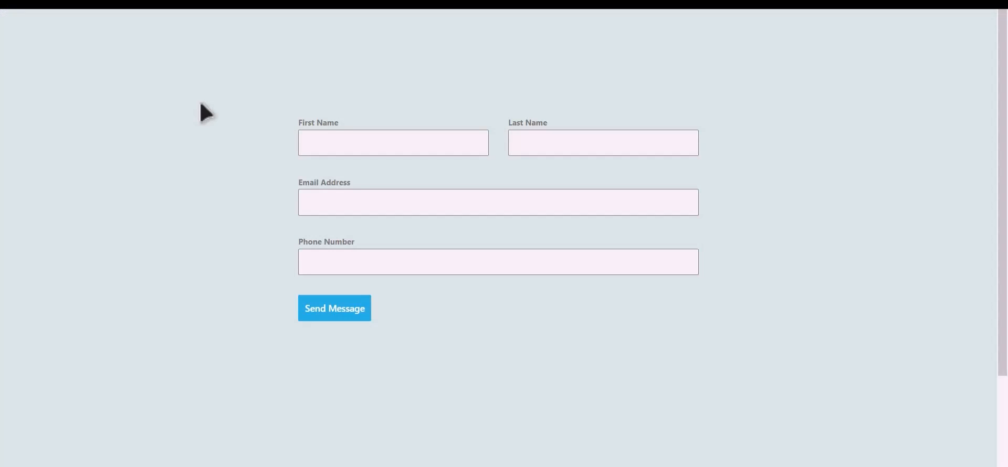
# Step: Fill the contact form with a test first name, last name, email and phone, and send it
pyautogui.click(408, 146)
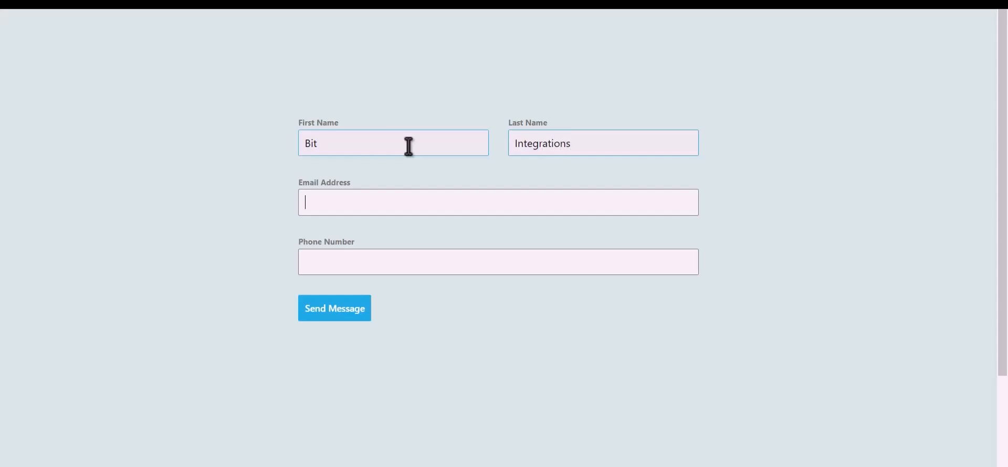
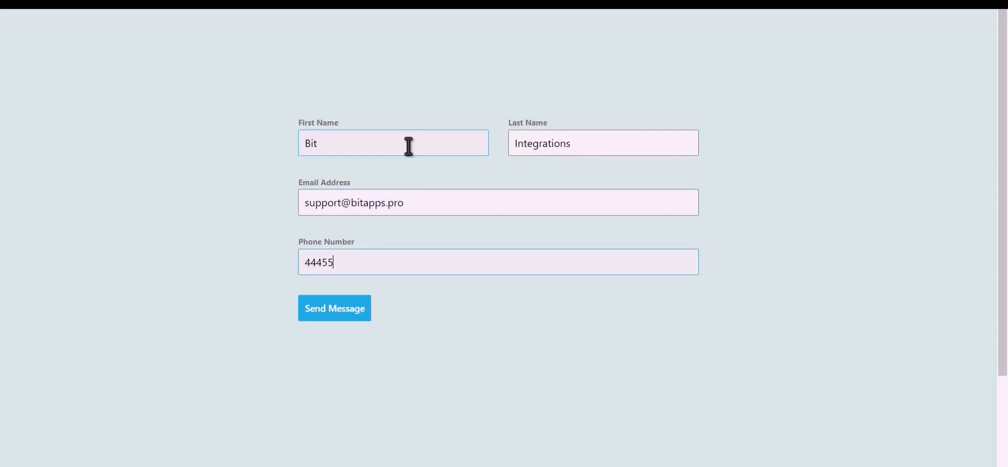
pyautogui.click(344, 314)
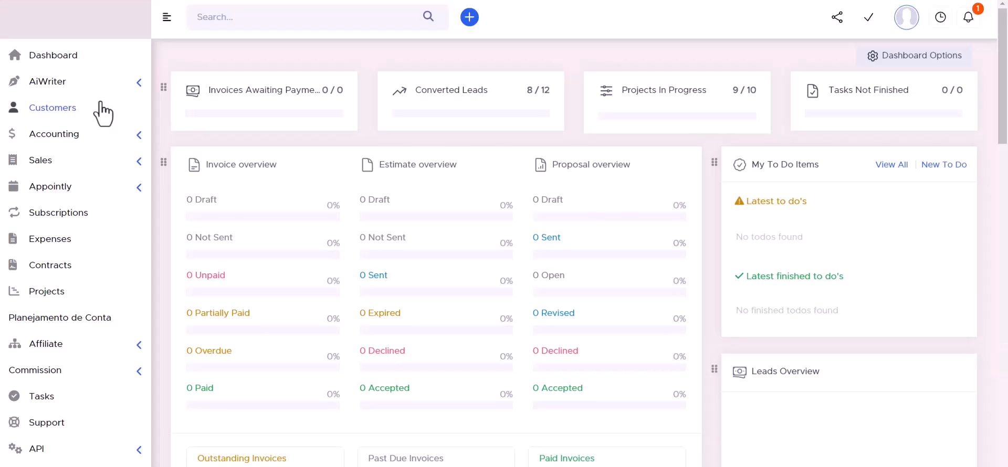
# Step: Open Bit Integrations' Contacts tab and view the new contact's name, email and phone
pyautogui.click(63, 105)
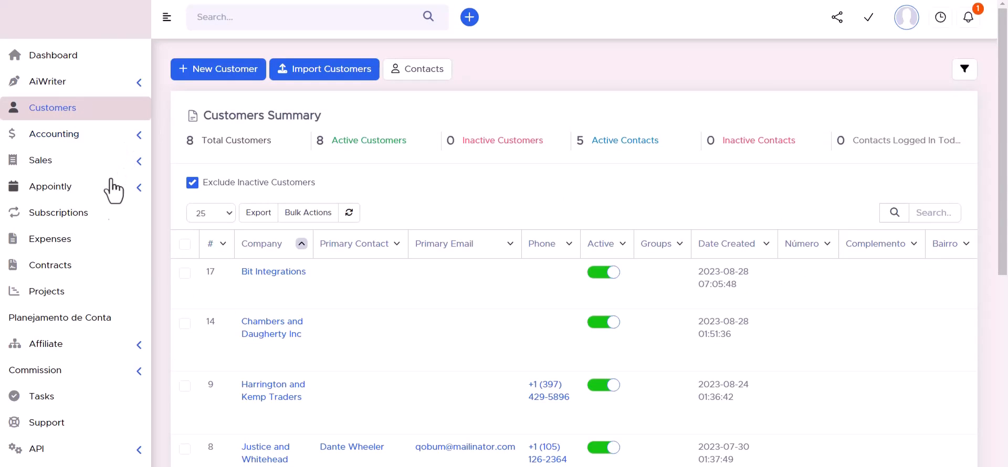
pyautogui.moveTo(261, 282)
pyautogui.click(272, 272)
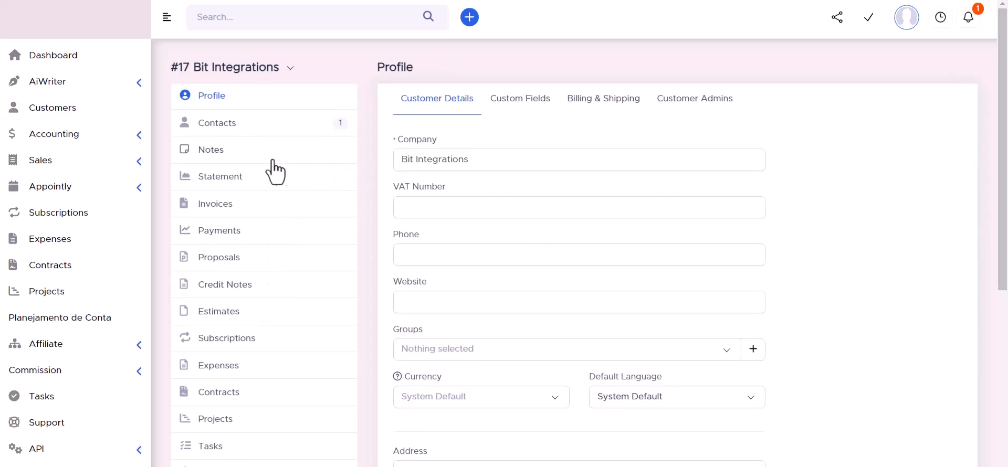
pyautogui.click(216, 126)
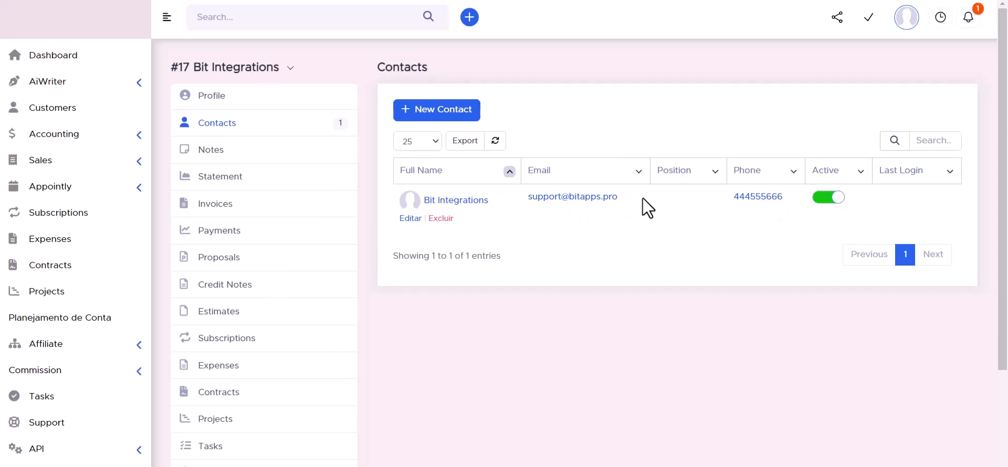
pyautogui.click(573, 198)
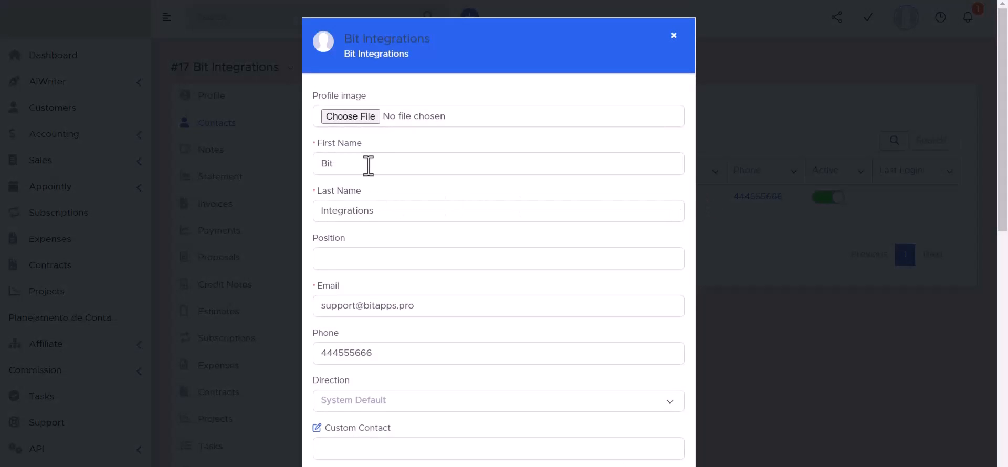
pyautogui.scroll(-3, 353, 207)
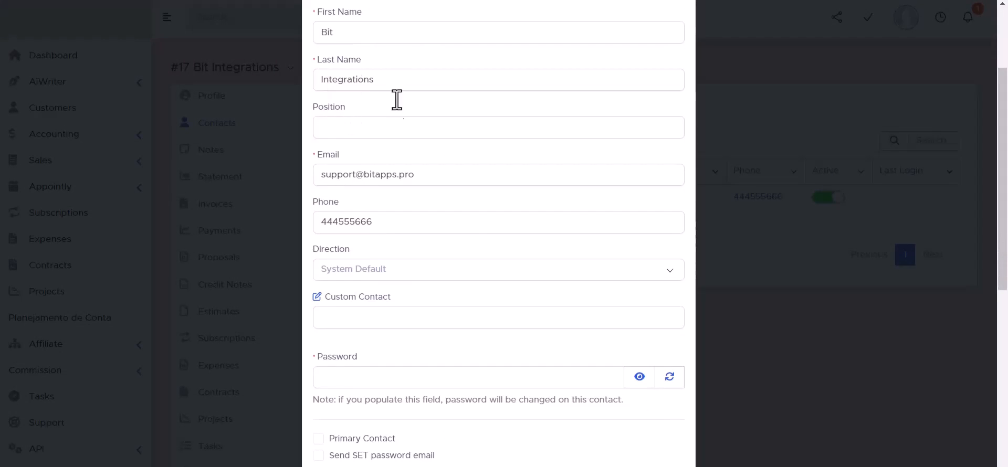